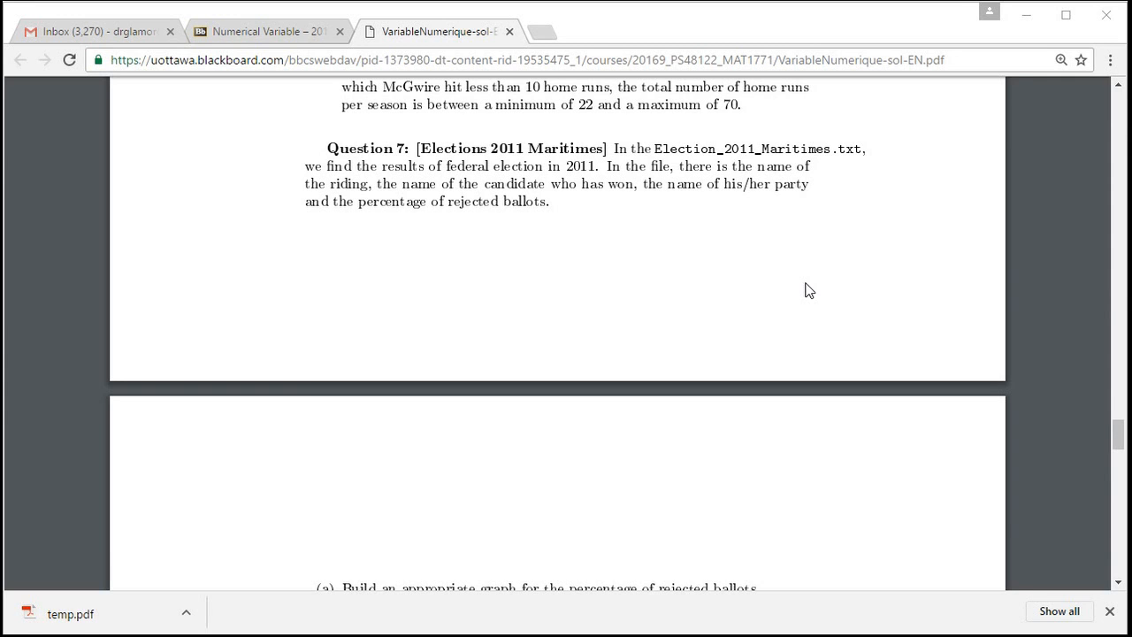
Read Question 7 on the 2011 Maritimes election, its parts (a) to (g) and the histogram solution in the PDF.
mouse_move(1066, 395)
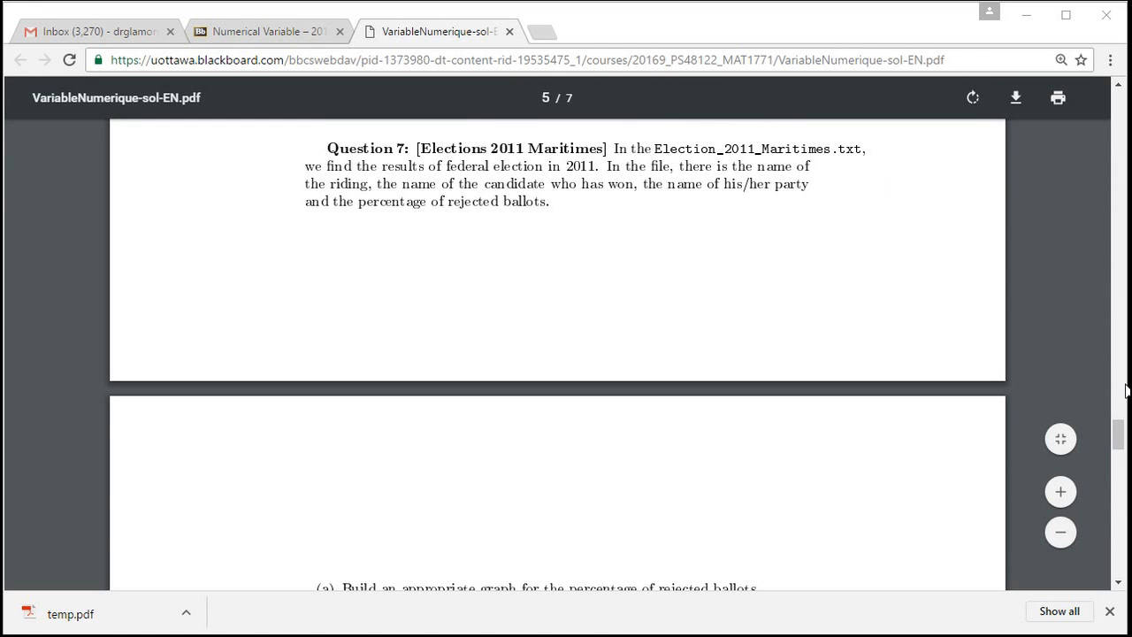
drag(1120, 436, 1121, 454)
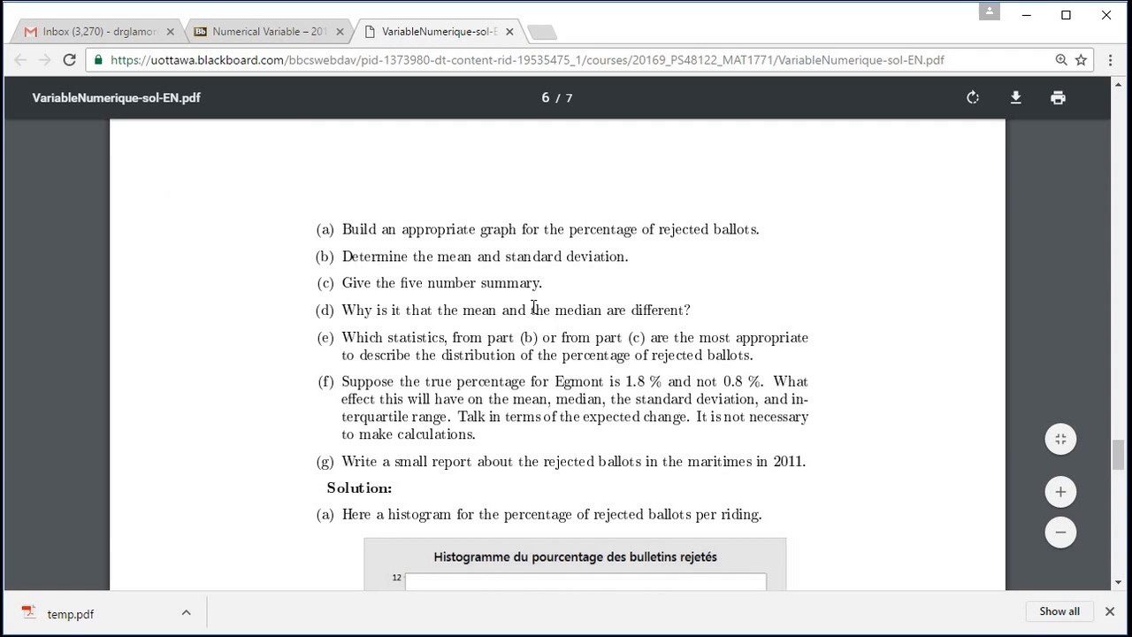
drag(1119, 460, 1119, 480)
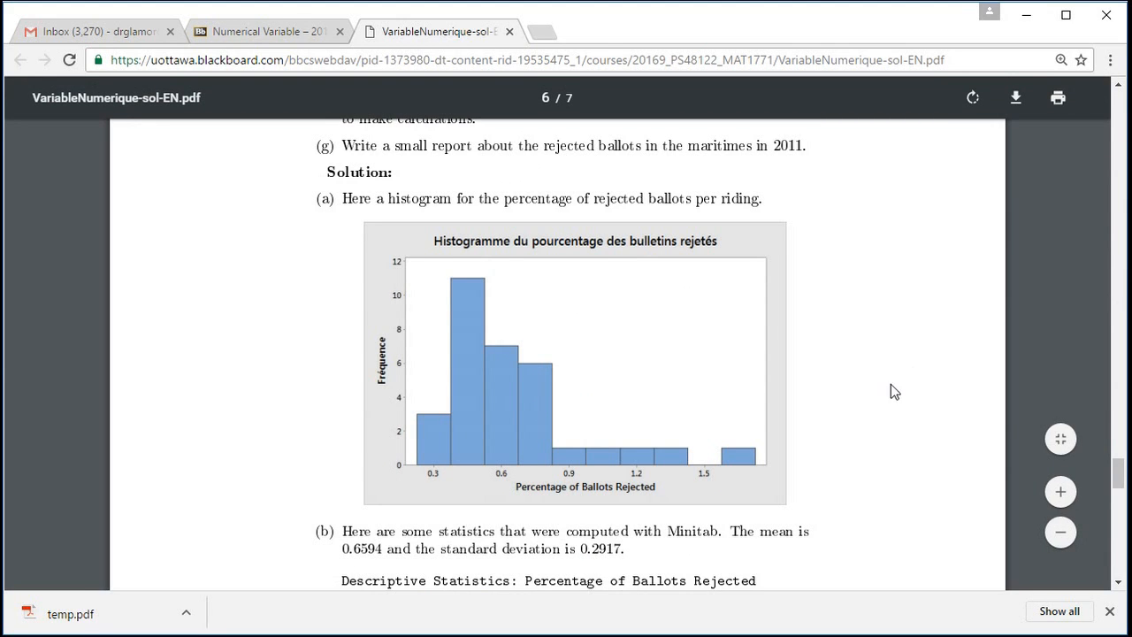
drag(1119, 476, 1120, 455)
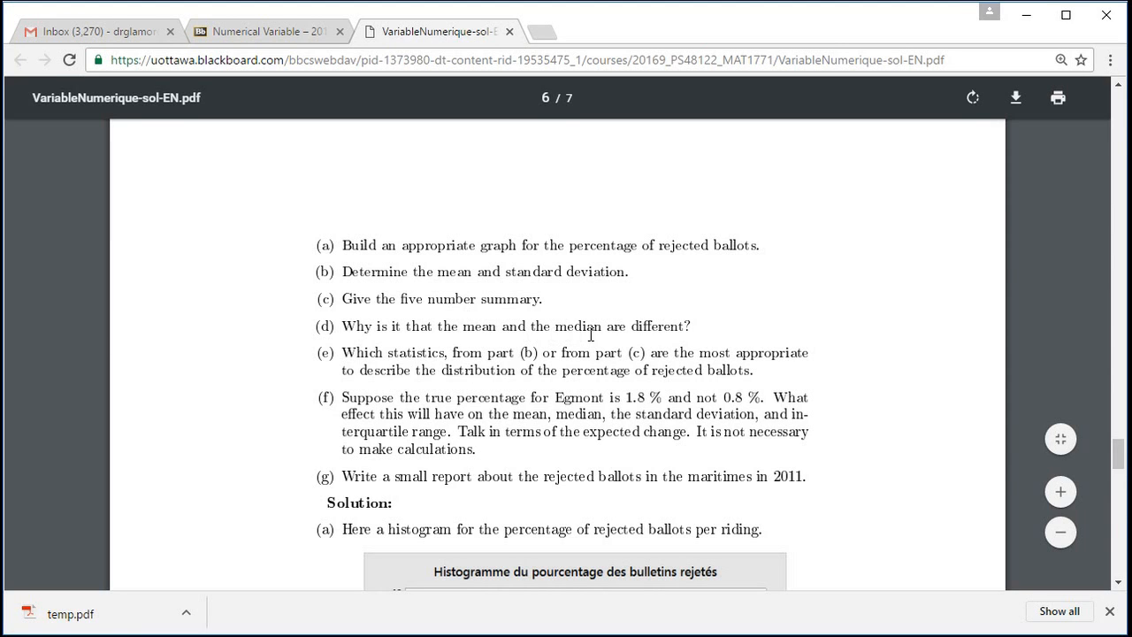
drag(1119, 466, 1119, 429)
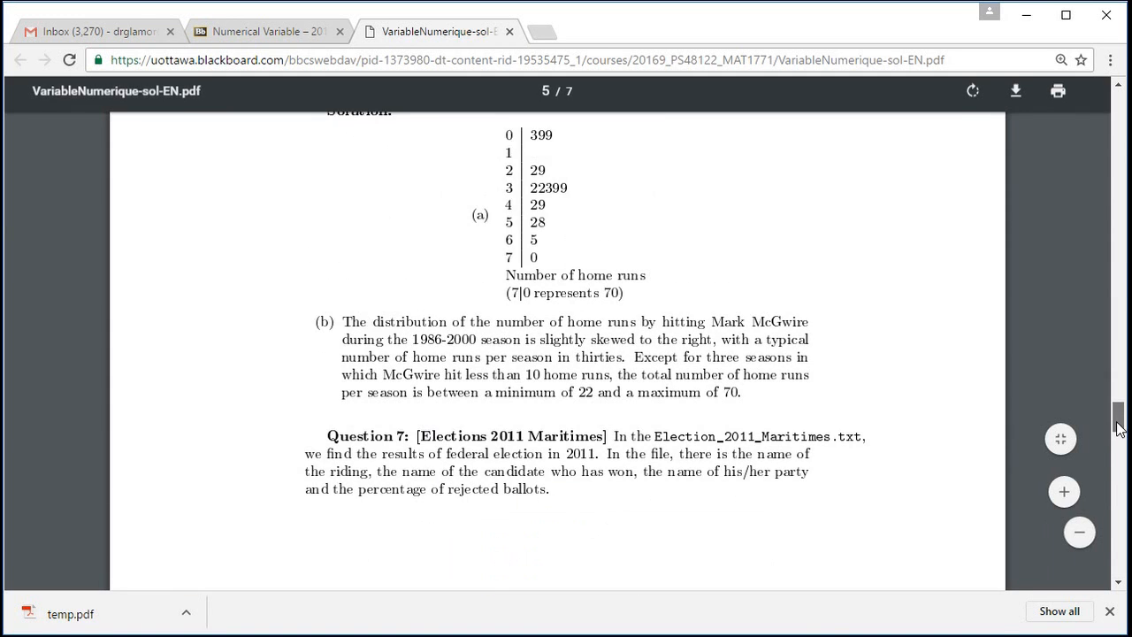
Save the Question 7 data file from the Blackboard course page to Documents as Election_2011_Maritimes, replacing the existing copy.
click(232, 31)
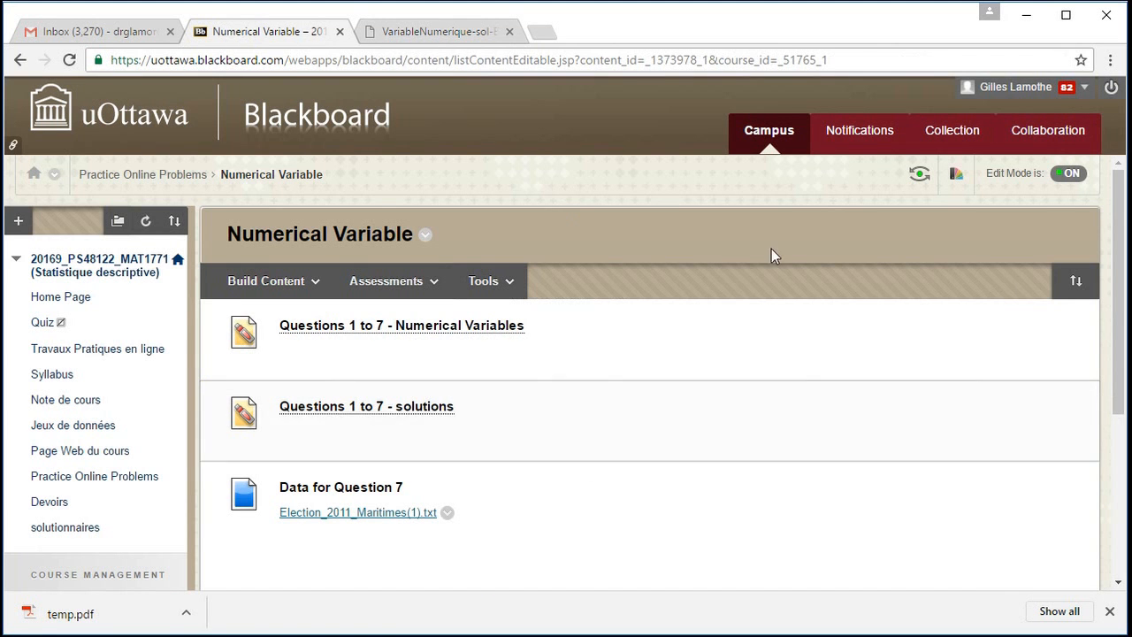
right_click(317, 518)
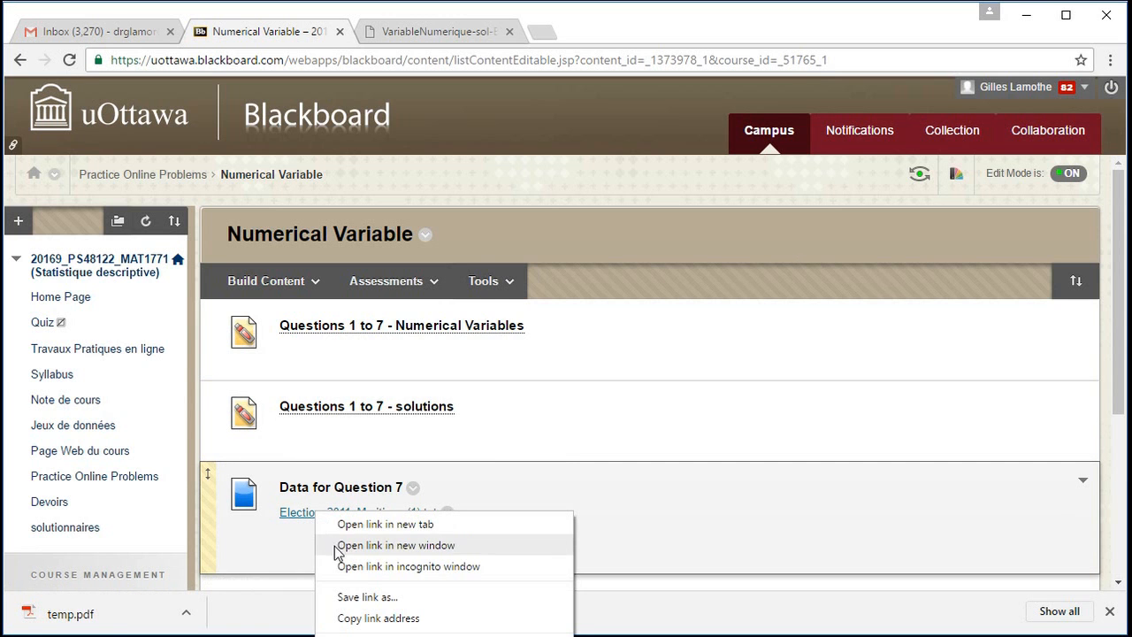
click(624, 405)
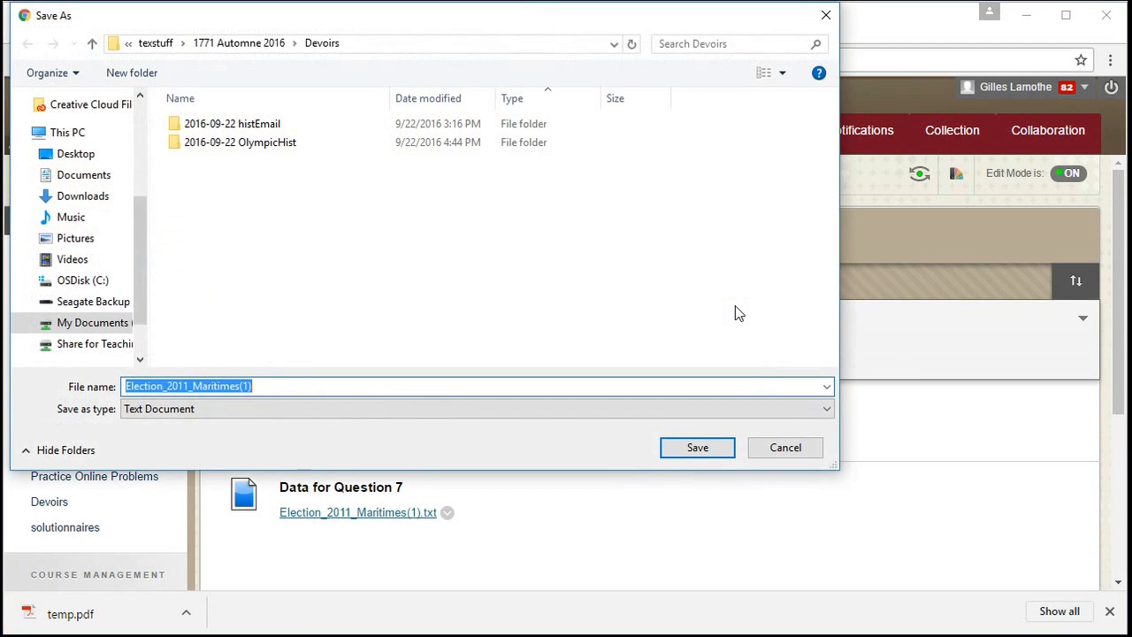
click(88, 176)
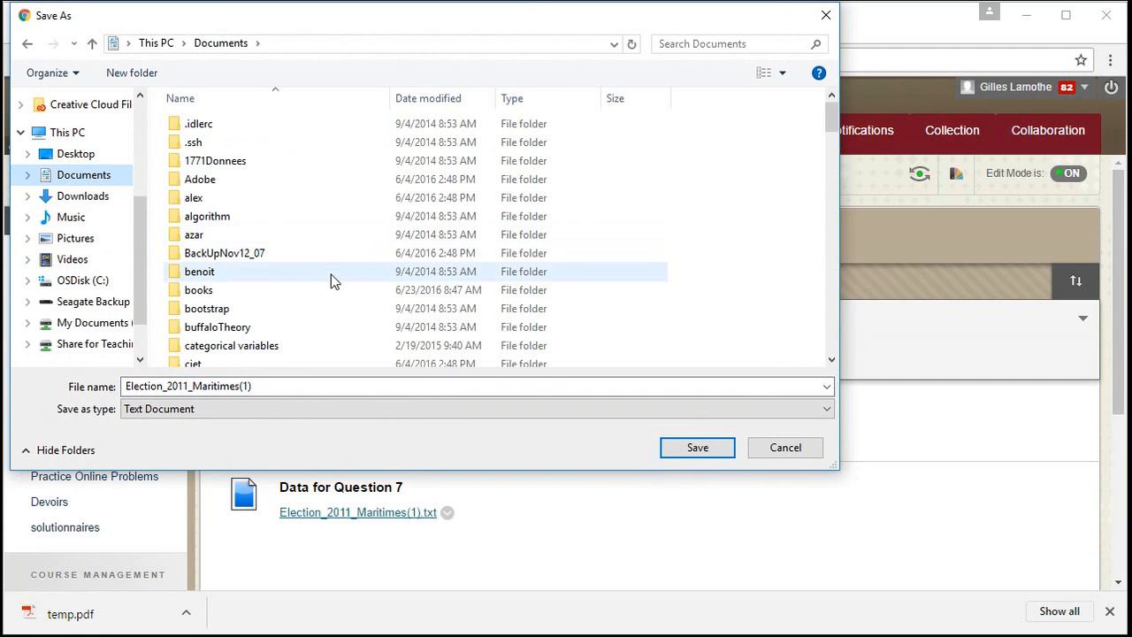
click(179, 387)
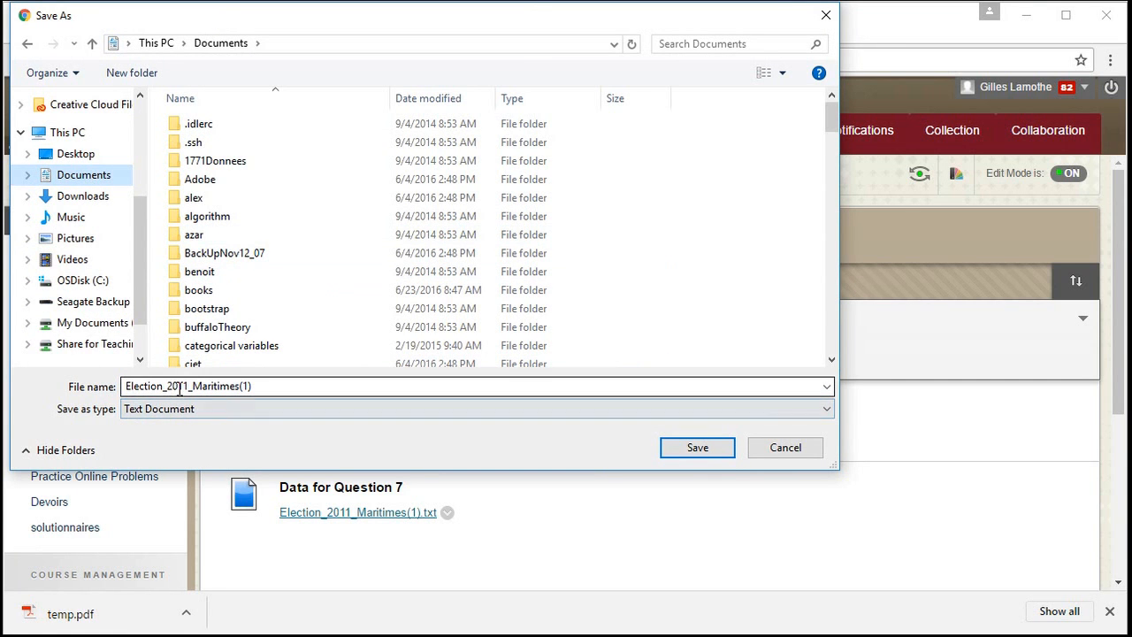
double_click(255, 388)
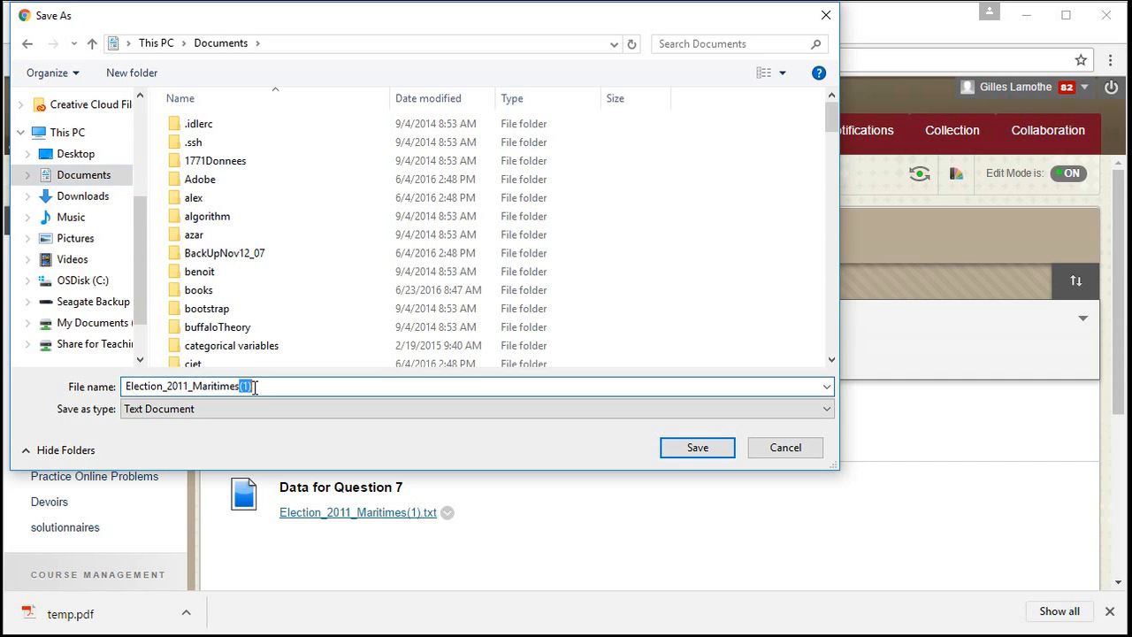
key(BackSpace)
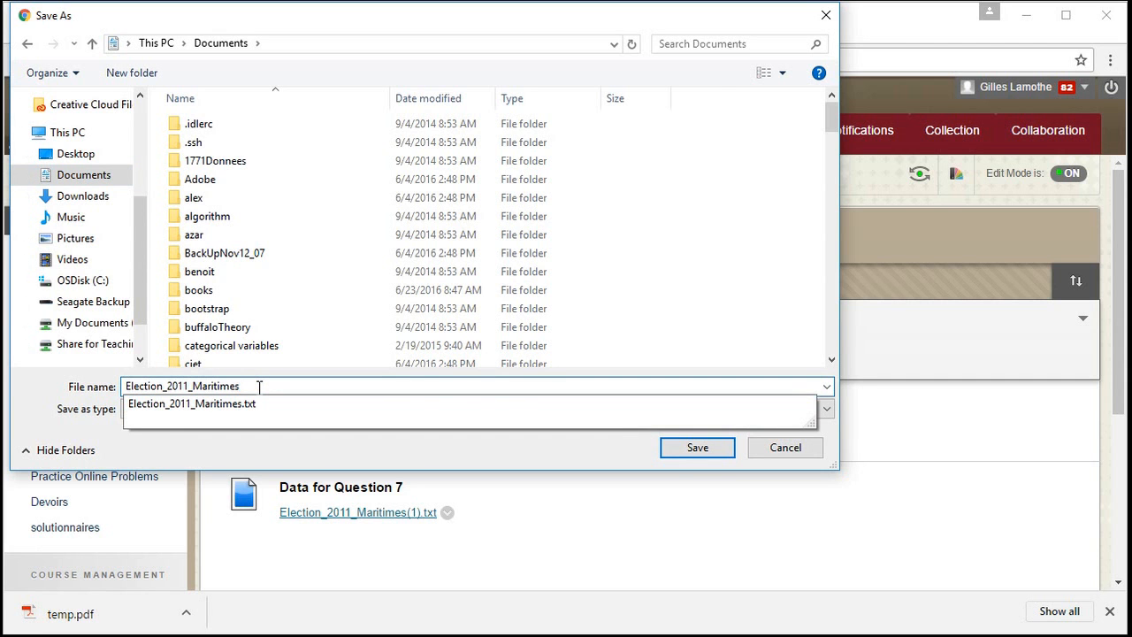
click(689, 447)
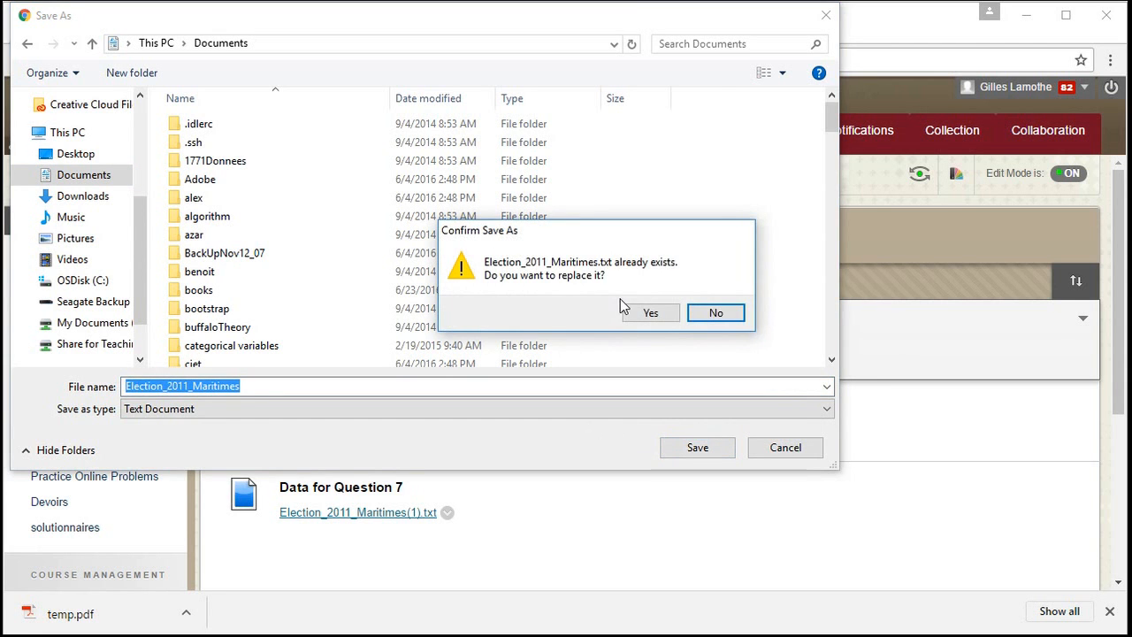
click(632, 313)
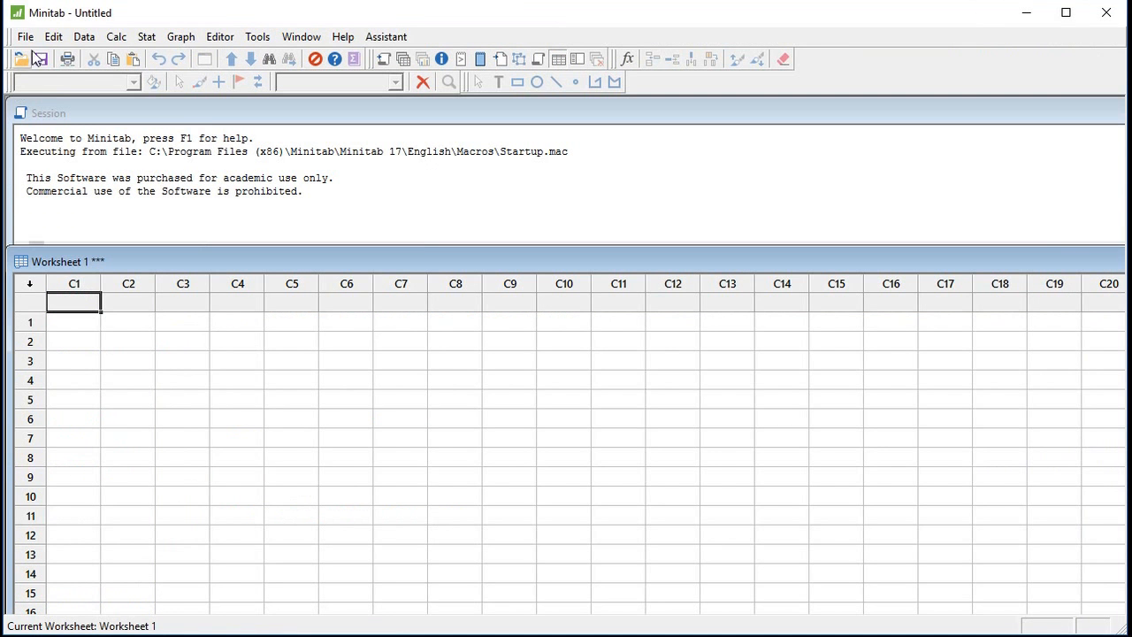
Switch to Minitab and open the Election_2011_Maritimes text file from Documents, adding its content to the current project.
click(26, 37)
click(55, 83)
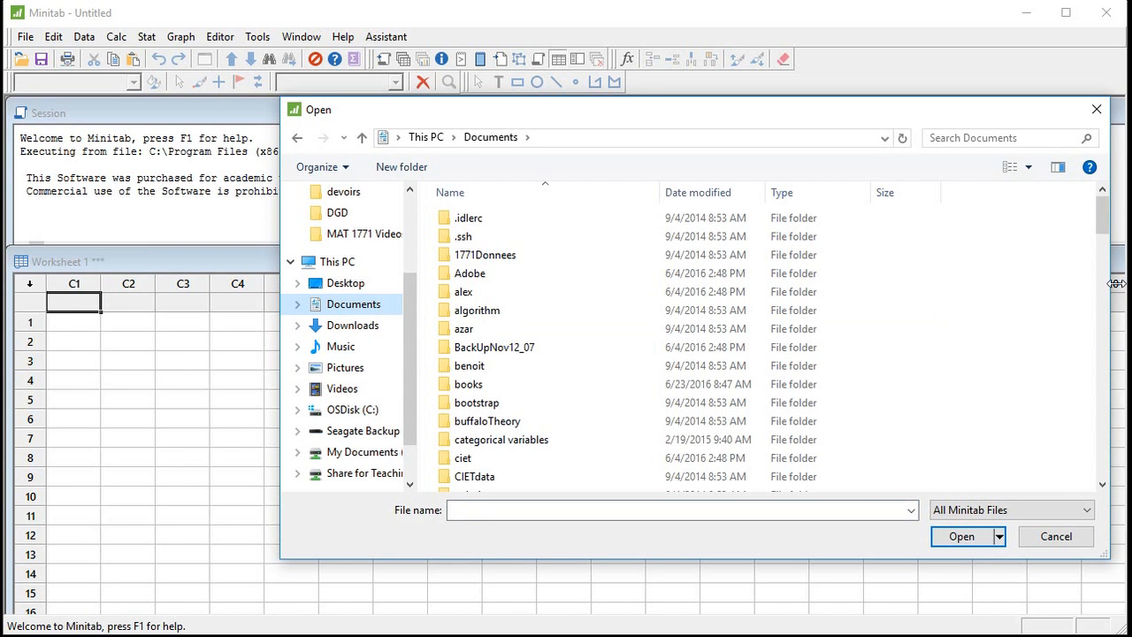
drag(1102, 212, 1097, 477)
click(533, 465)
click(958, 536)
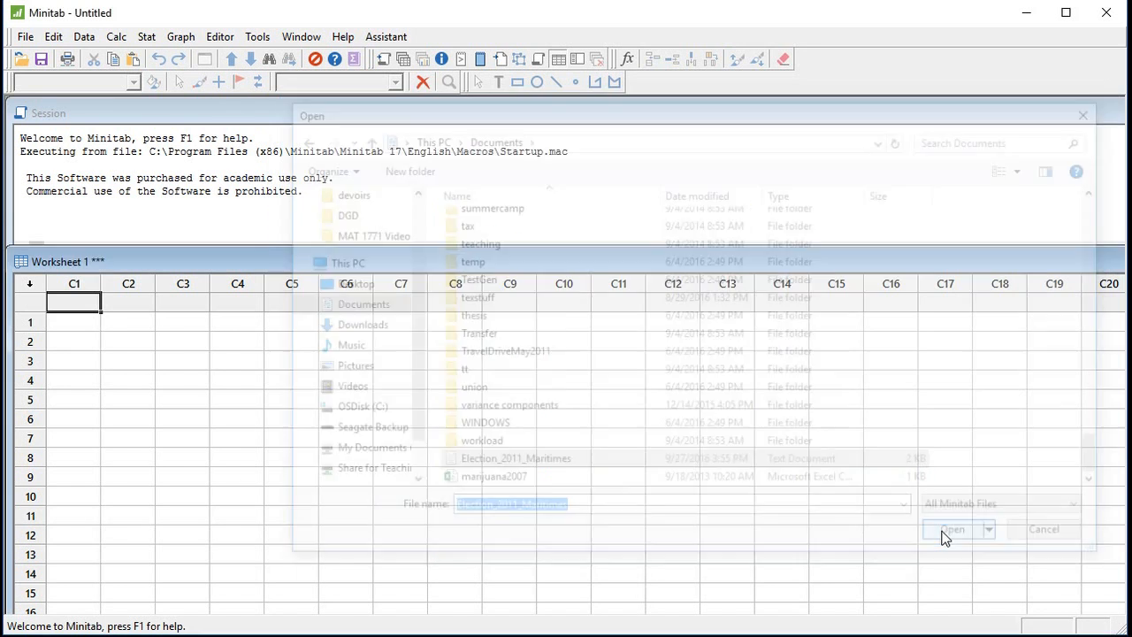
click(698, 541)
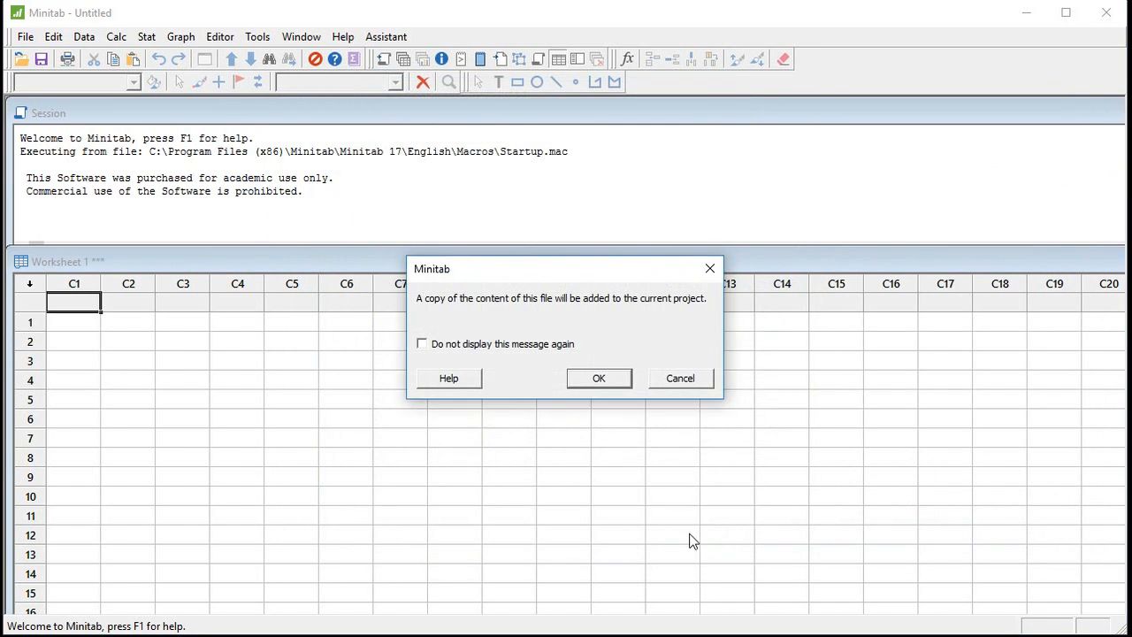
click(609, 378)
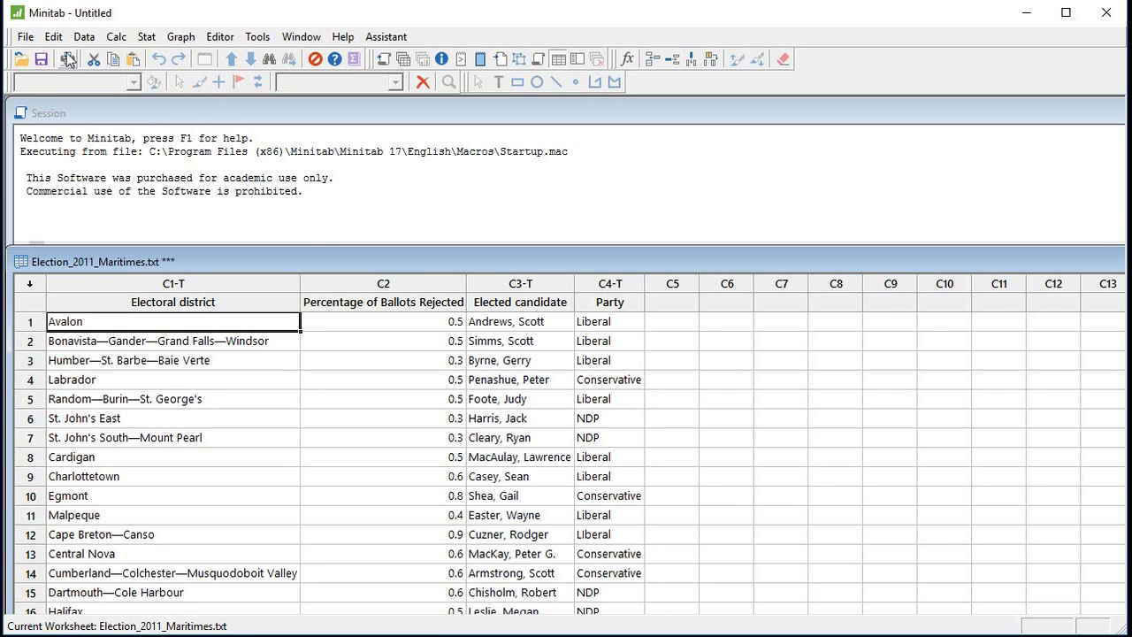
Create a simple histogram of Percentage of Ballots Rejected and move its window toward the middle of the workspace.
click(181, 39)
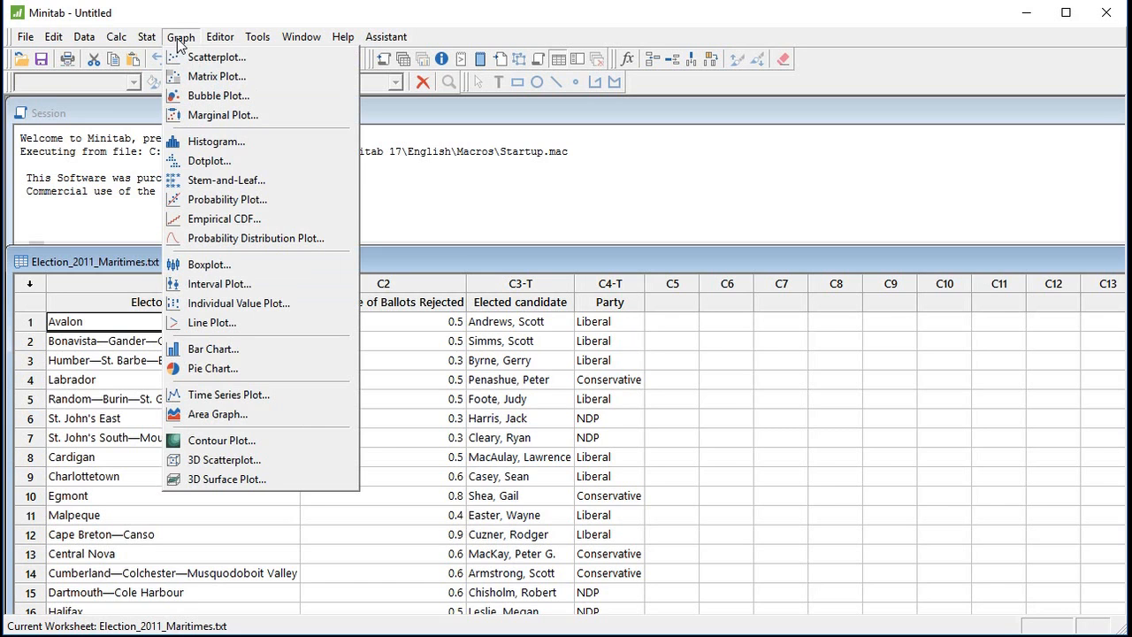
click(200, 141)
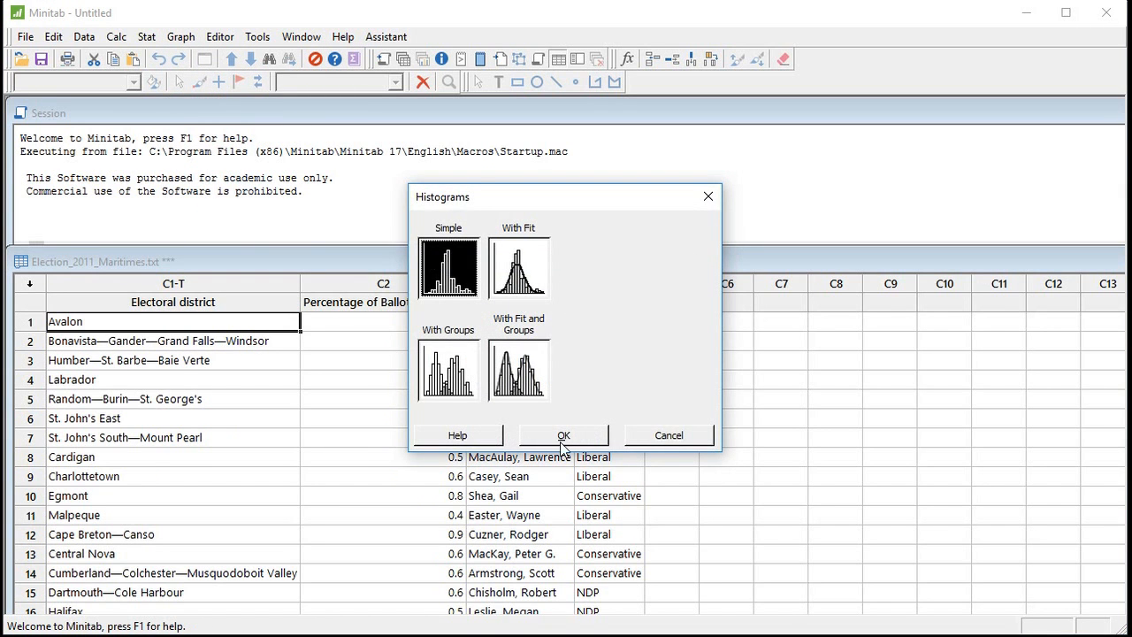
click(562, 436)
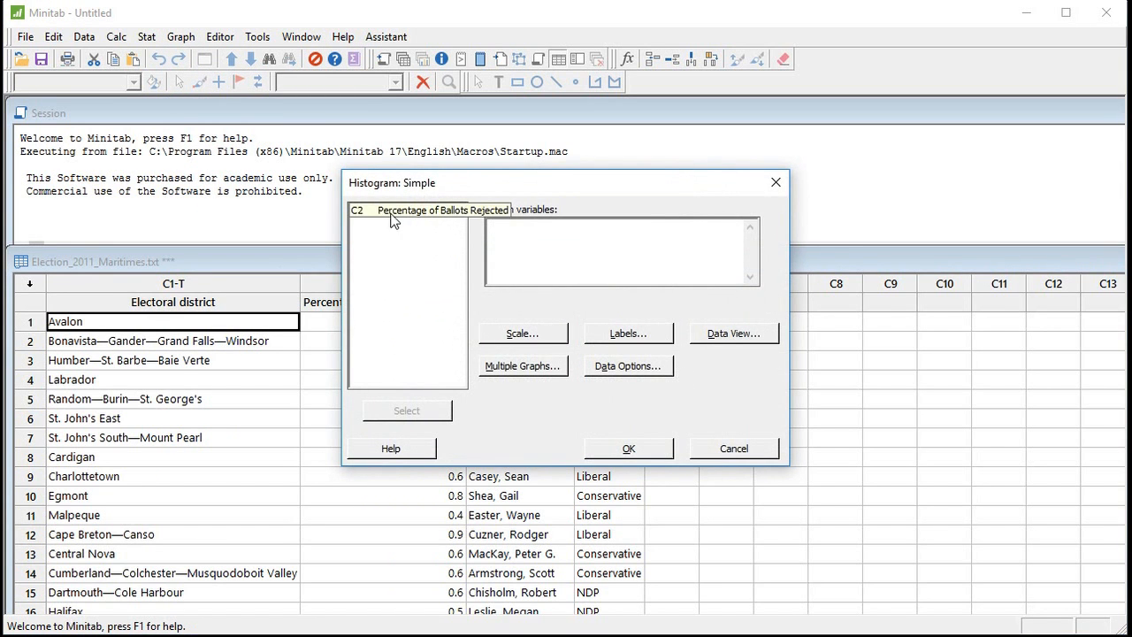
click(390, 213)
click(398, 416)
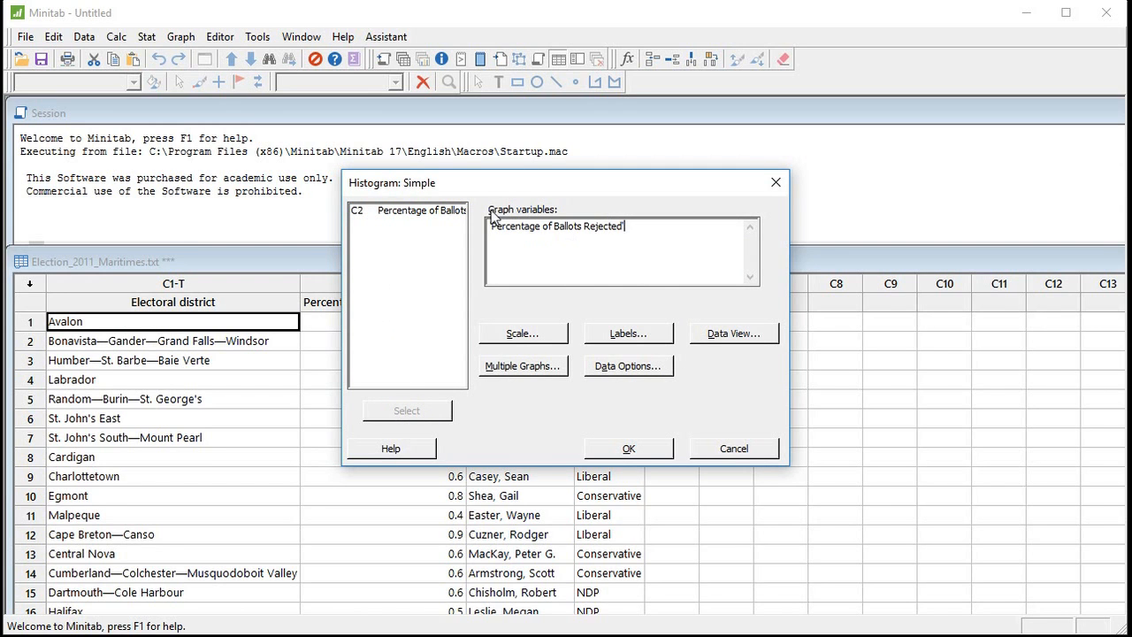
click(634, 447)
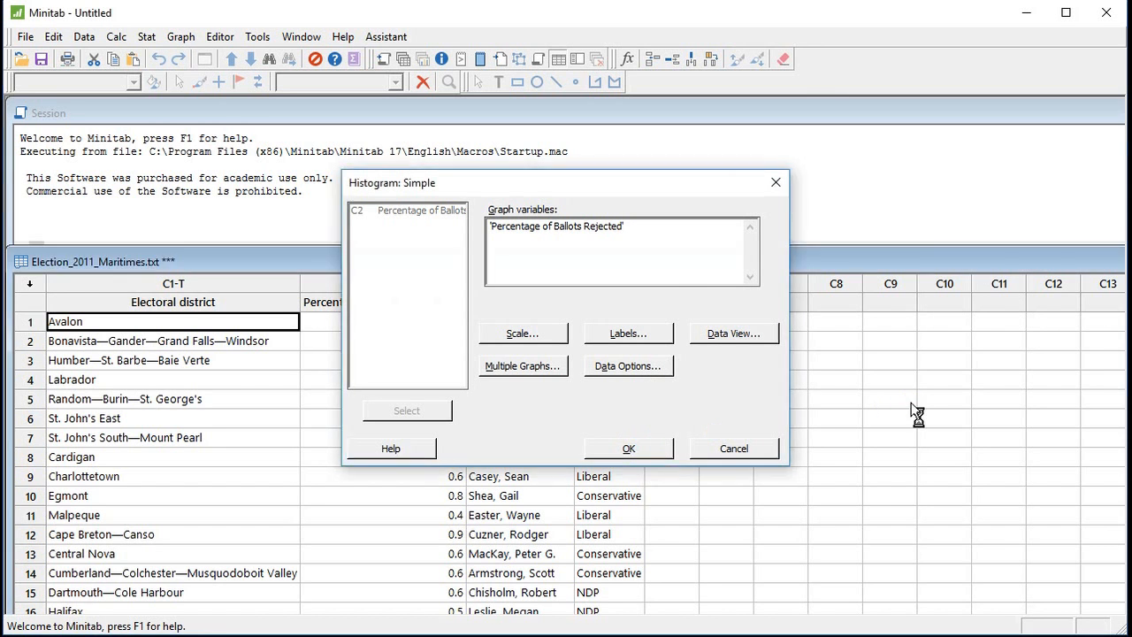
drag(255, 119, 467, 127)
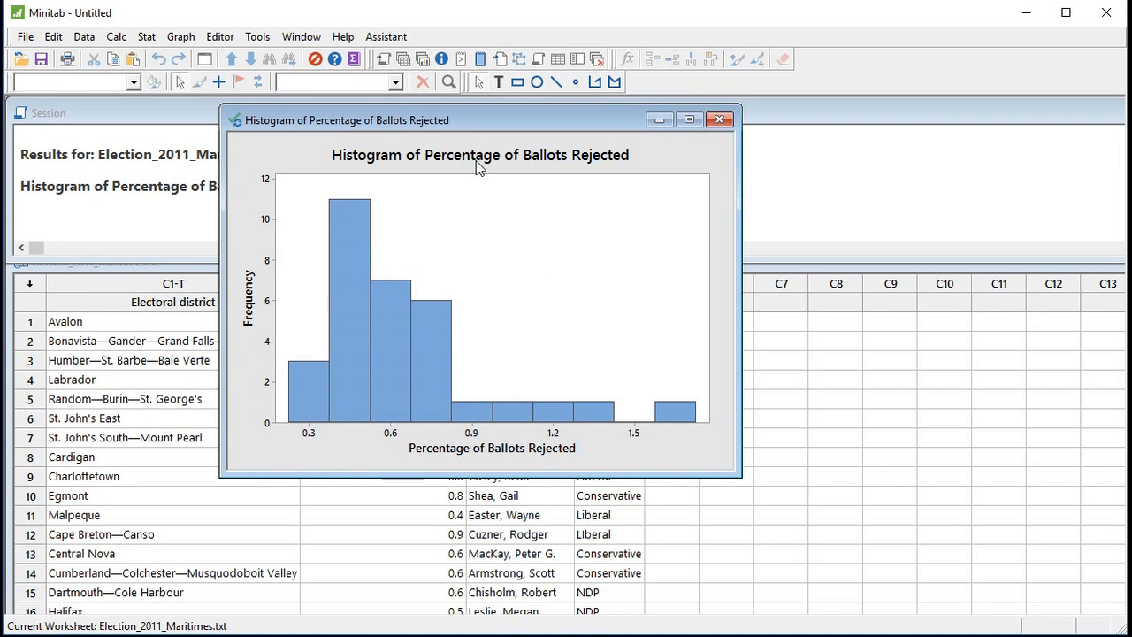
Inspect the histogram title's font and text settings, and maximize the graph window.
double_click(382, 161)
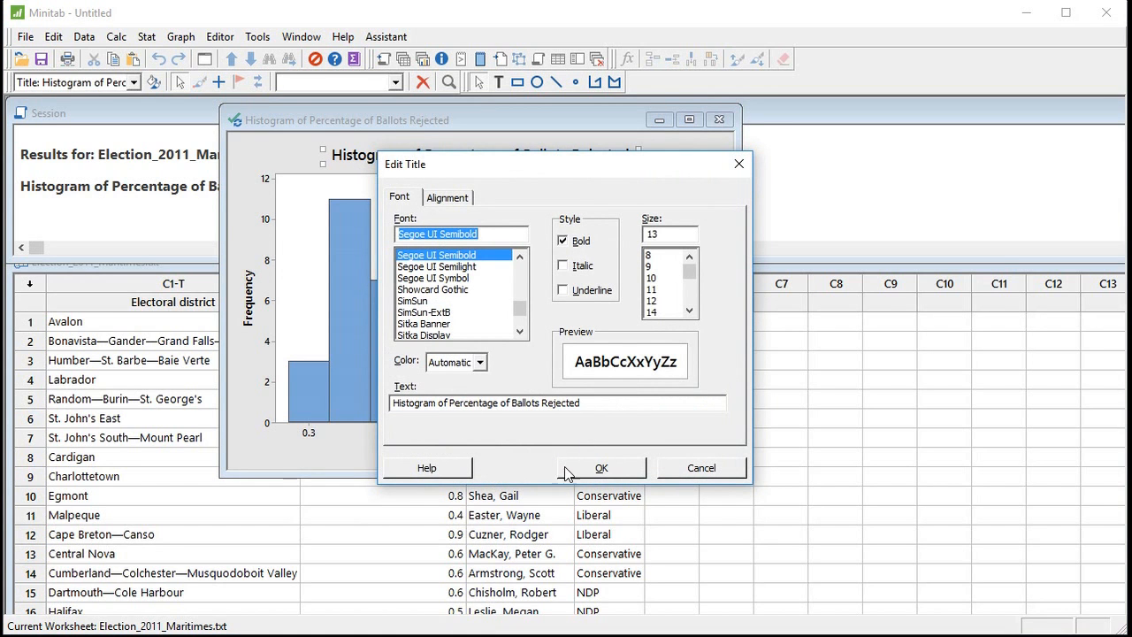
click(601, 468)
click(689, 120)
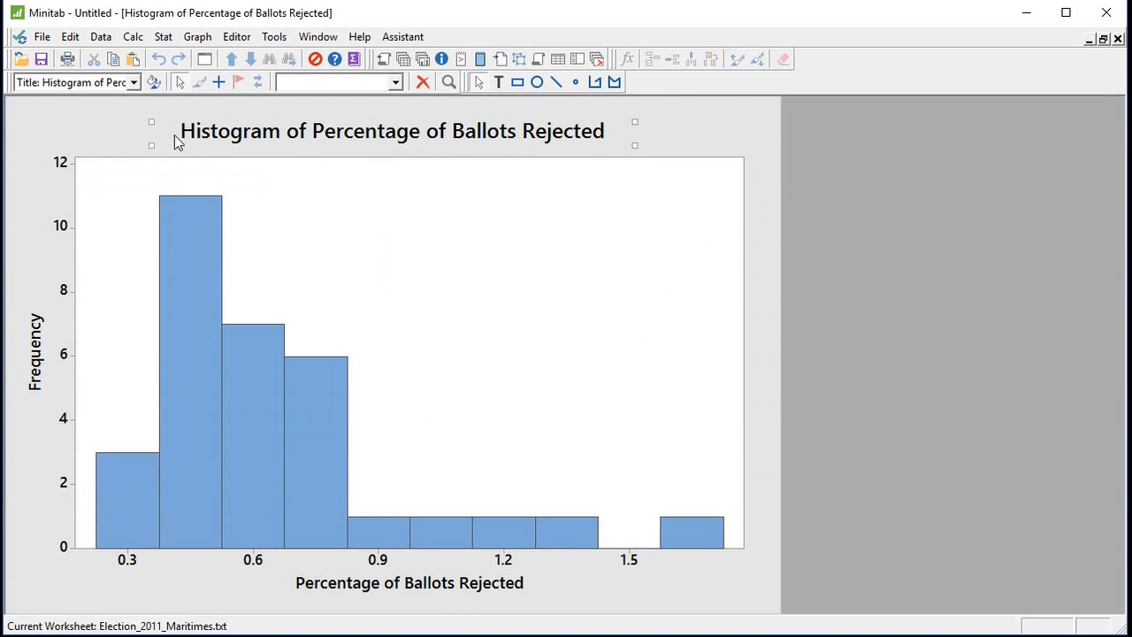
Review the file formats available for saving the graph without saving it, and restore the graph window clear of the session output.
click(42, 40)
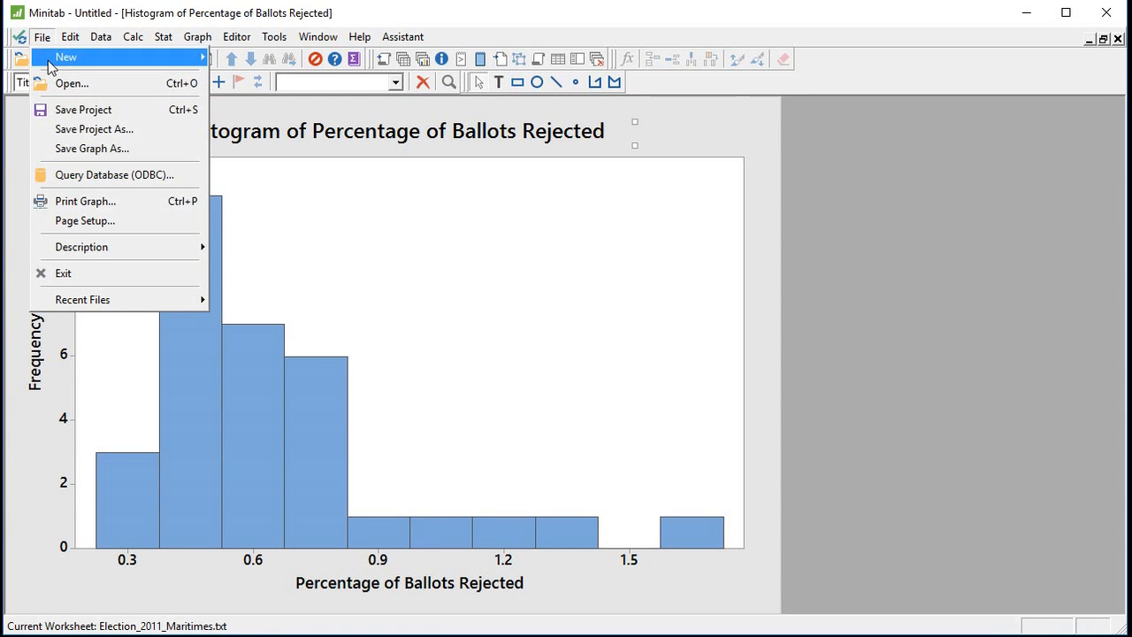
click(119, 159)
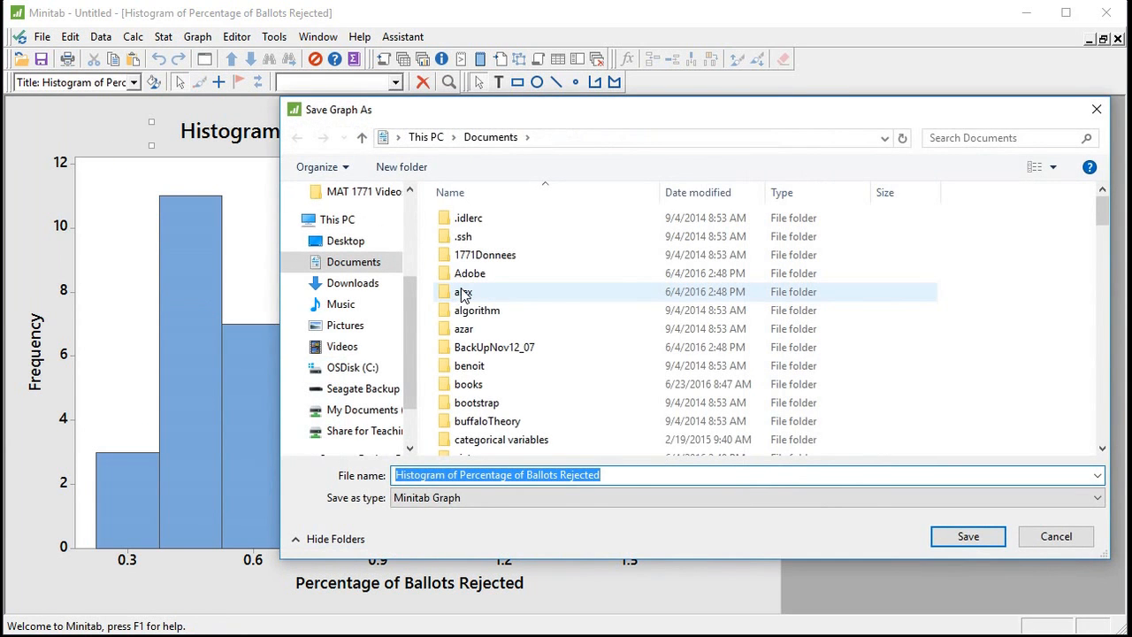
click(421, 499)
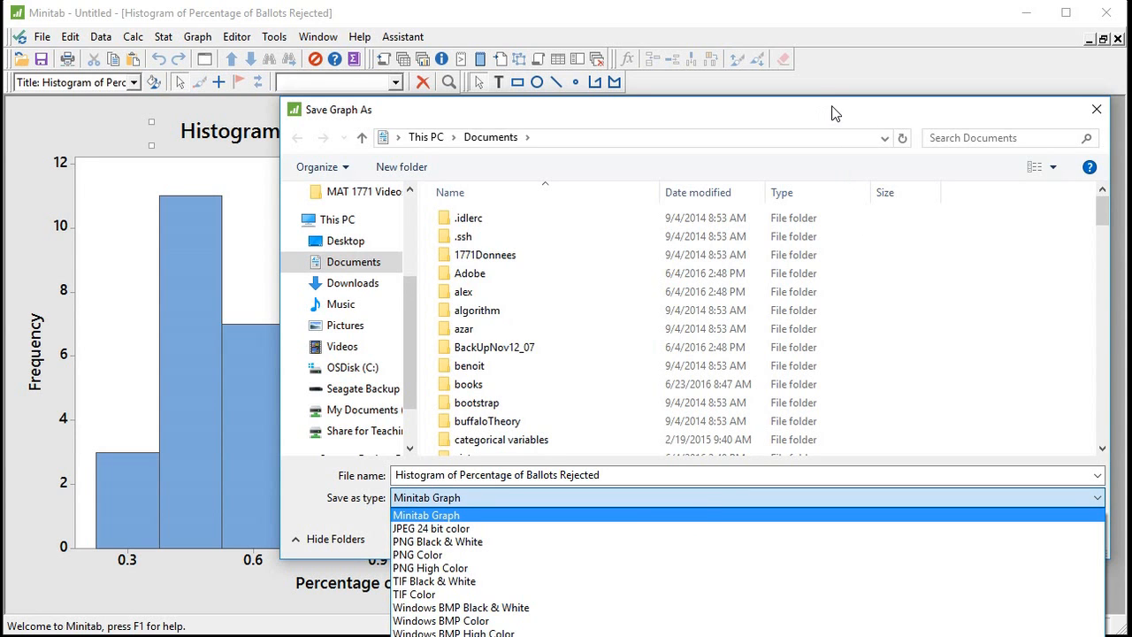
click(1106, 117)
click(1106, 118)
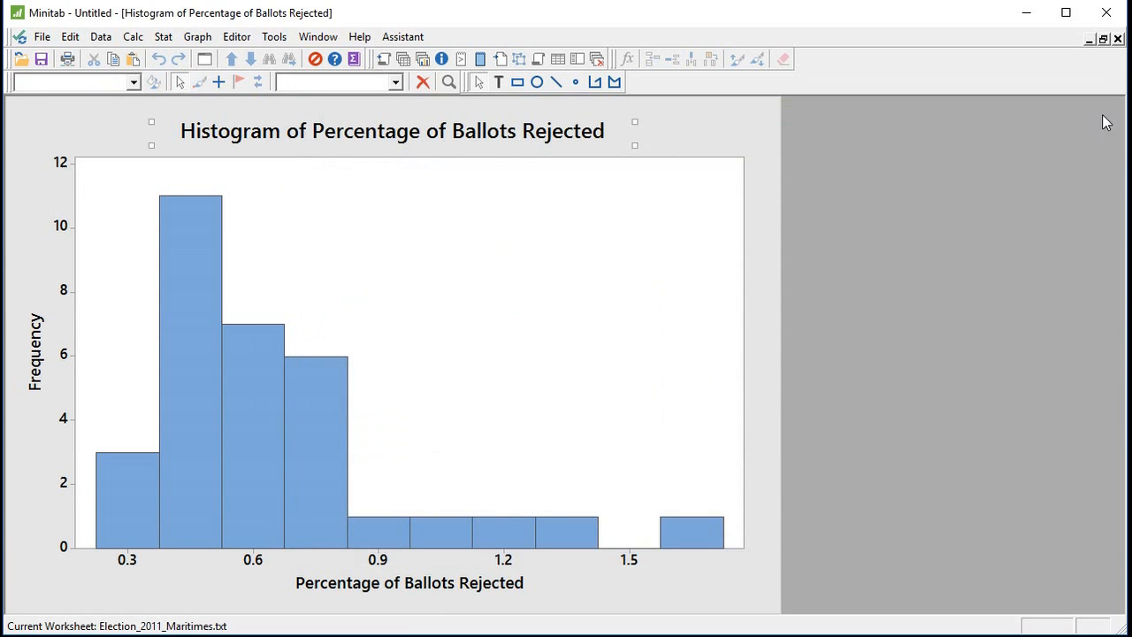
click(1104, 40)
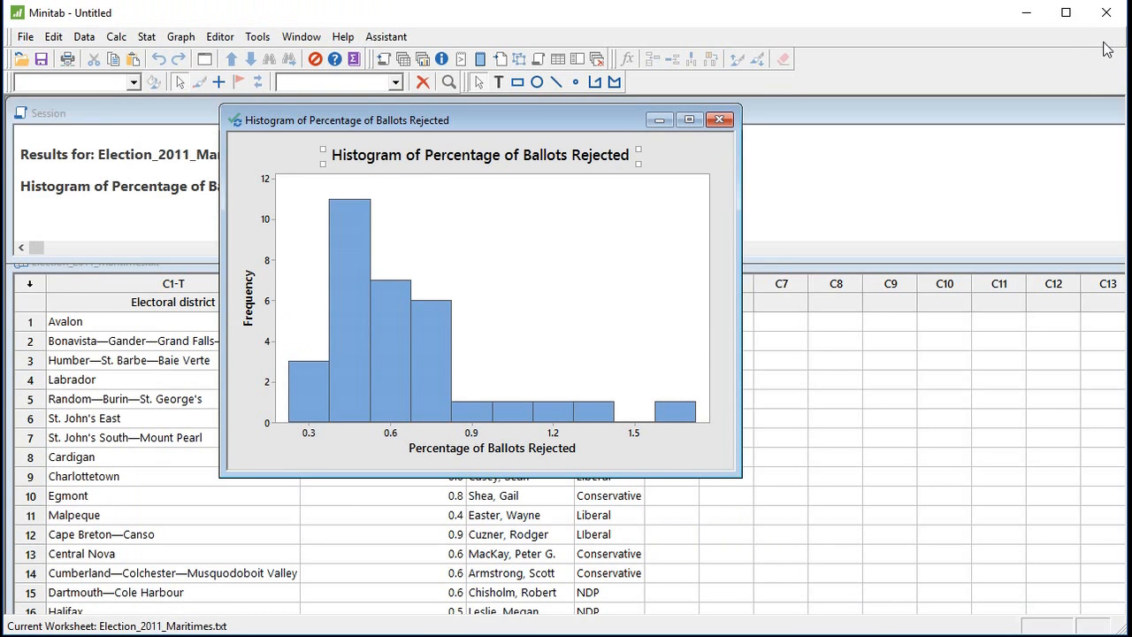
drag(395, 118, 598, 180)
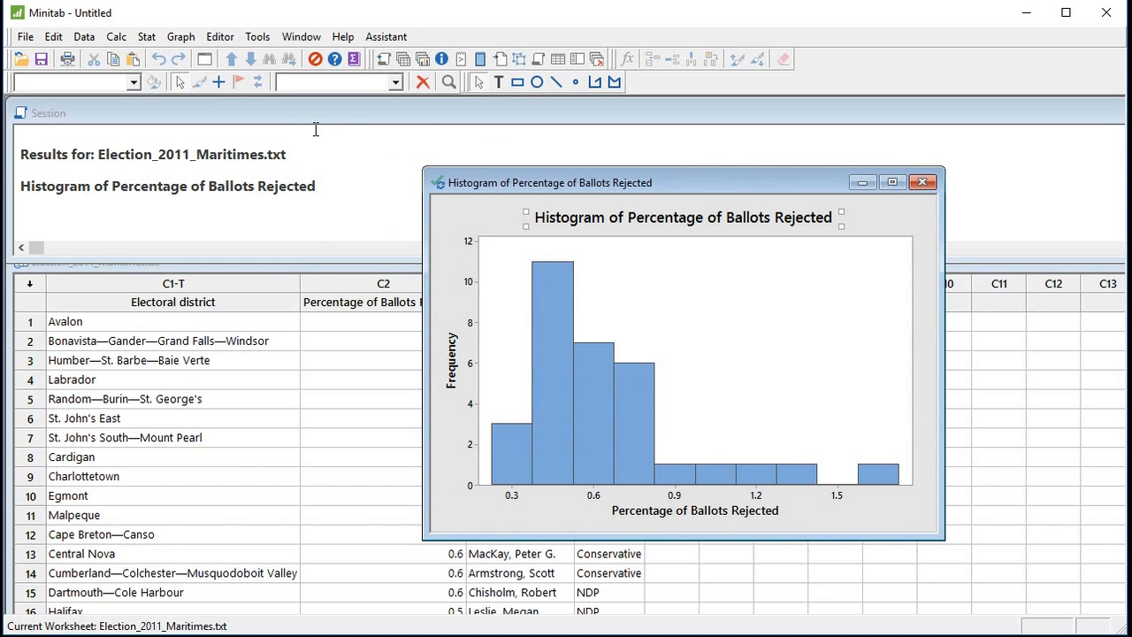
Set up Display Descriptive Statistics with Percentage of Ballots Rejected as the variable.
click(116, 38)
mouse_move(139, 48)
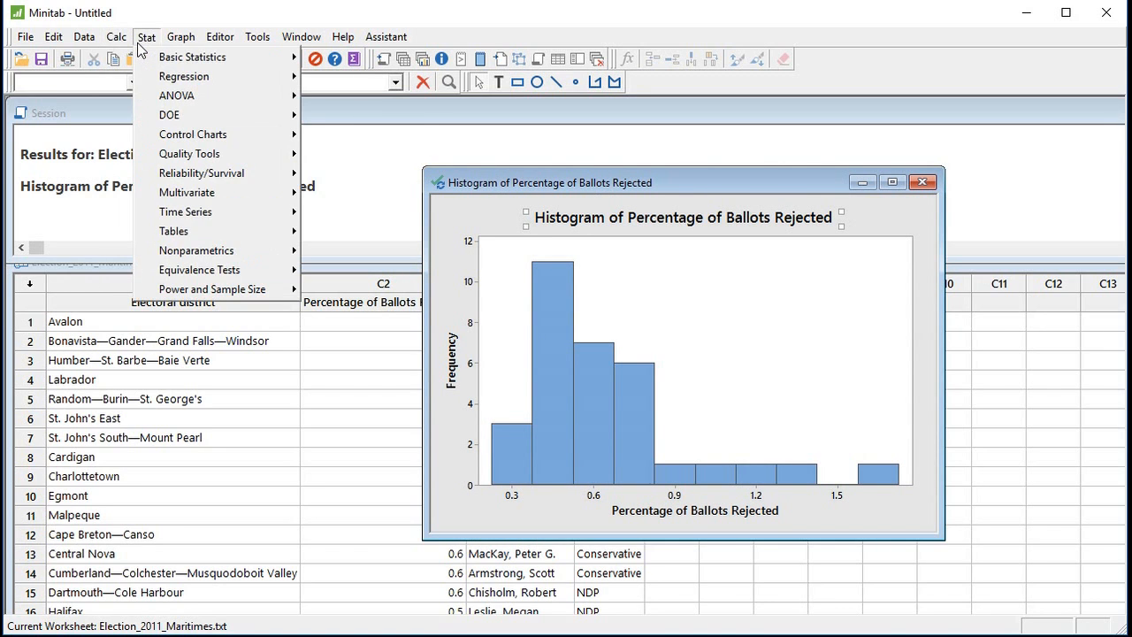
mouse_move(162, 63)
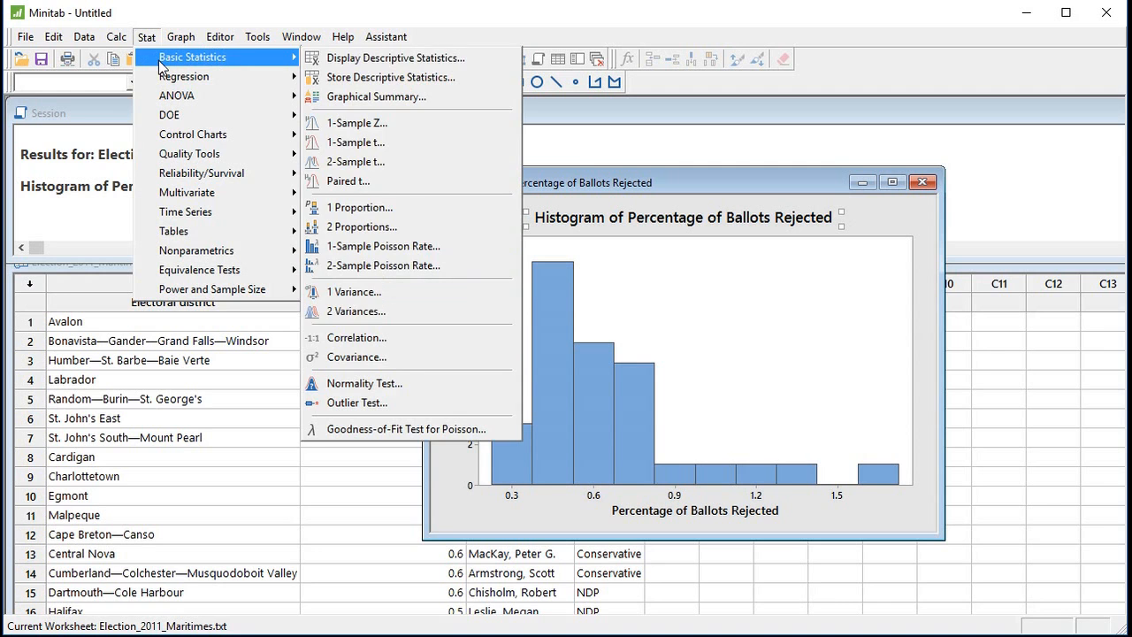
click(382, 60)
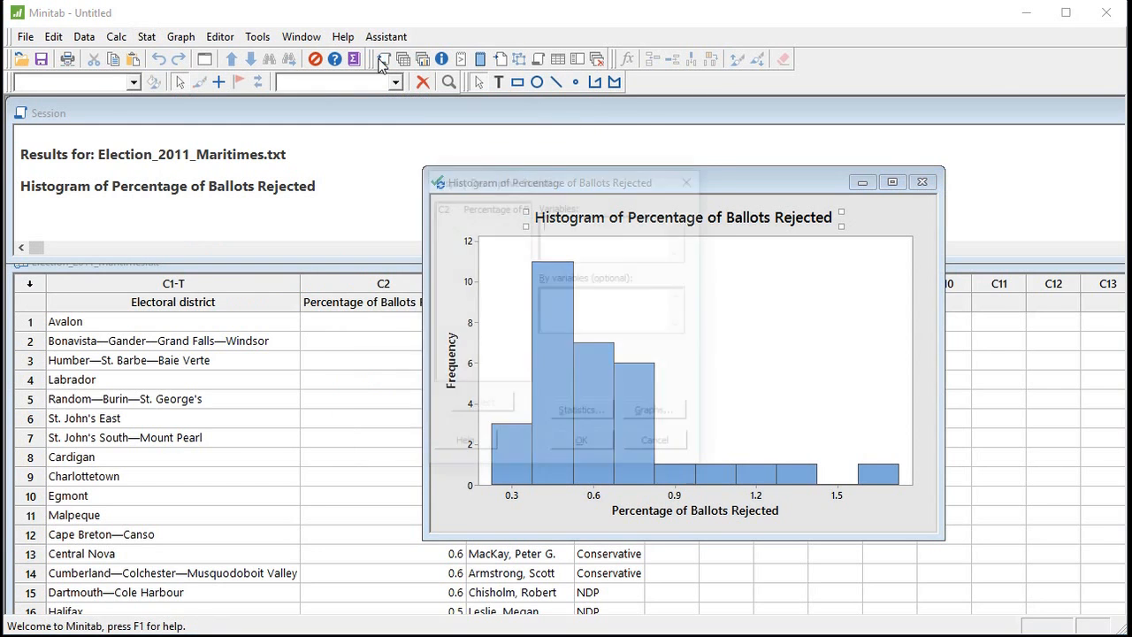
click(495, 206)
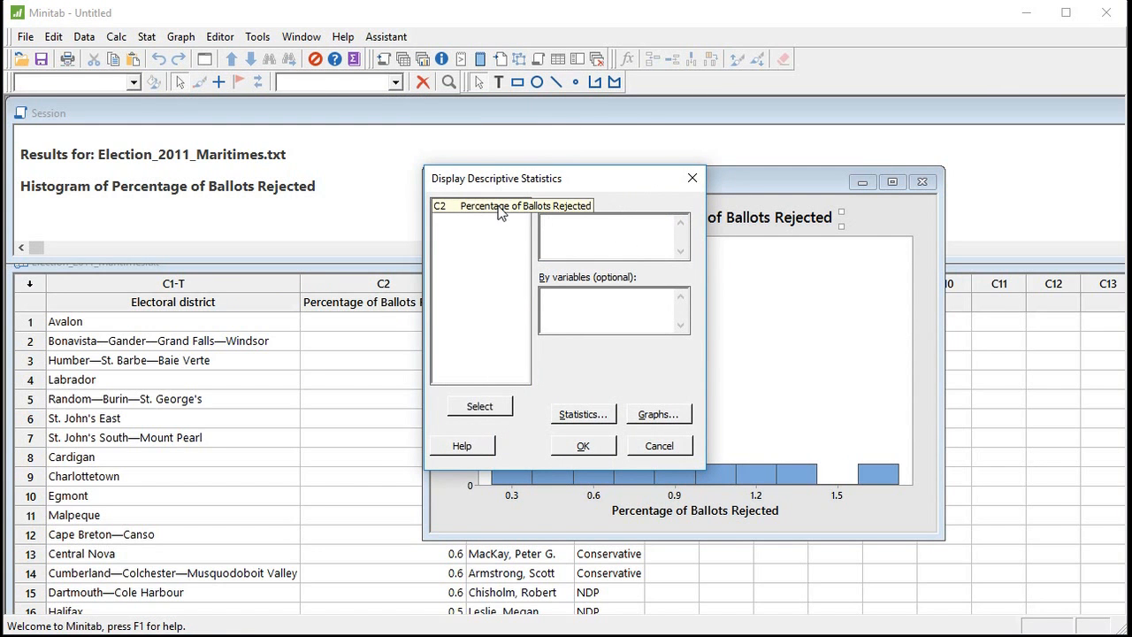
click(487, 411)
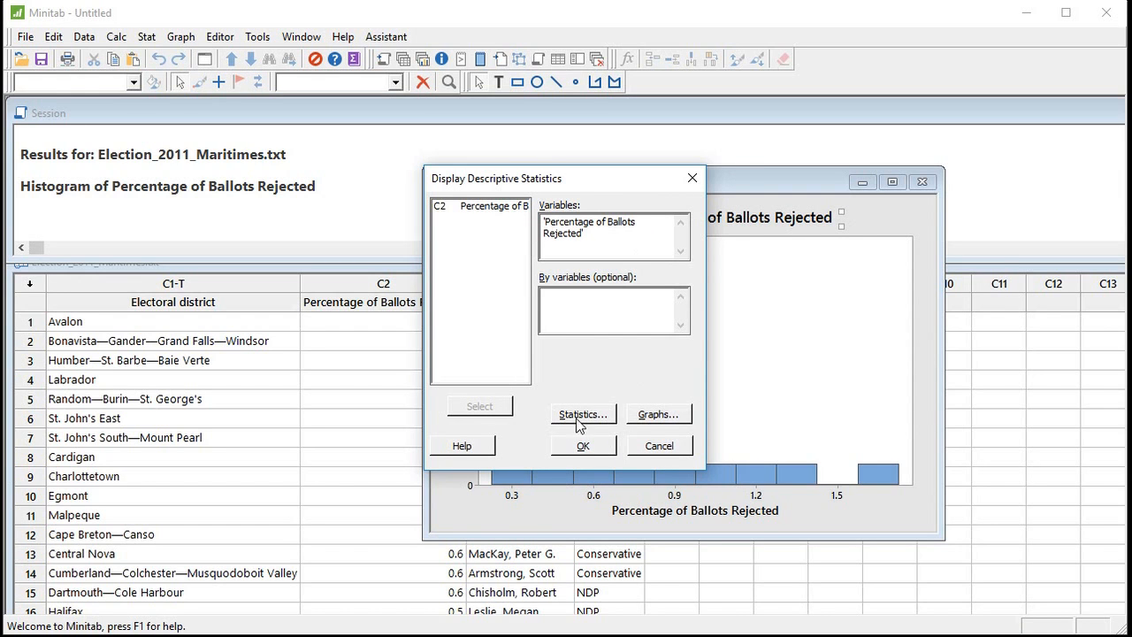
drag(593, 187, 500, 160)
Exclude SE of mean from the descriptive statistics and generate the output.
click(486, 389)
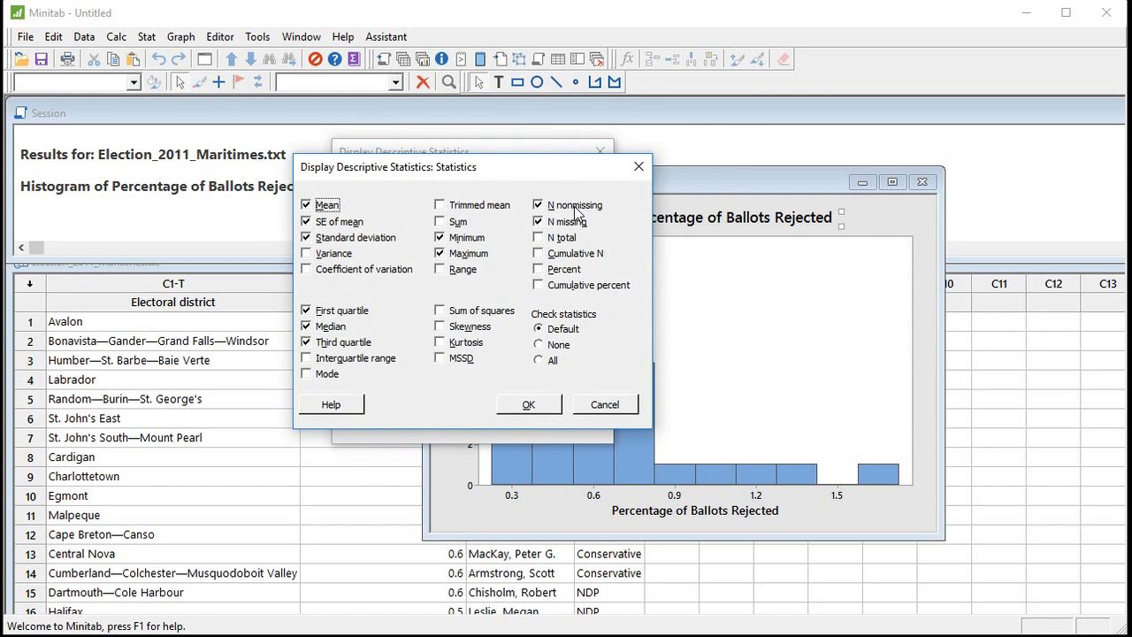
click(340, 221)
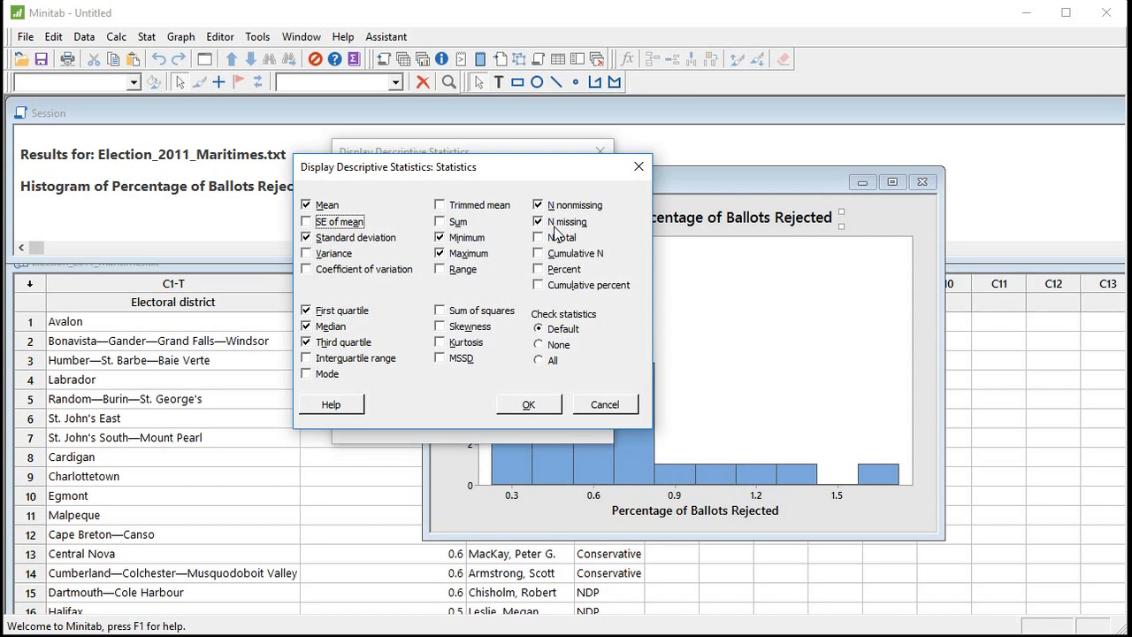
click(531, 407)
click(493, 418)
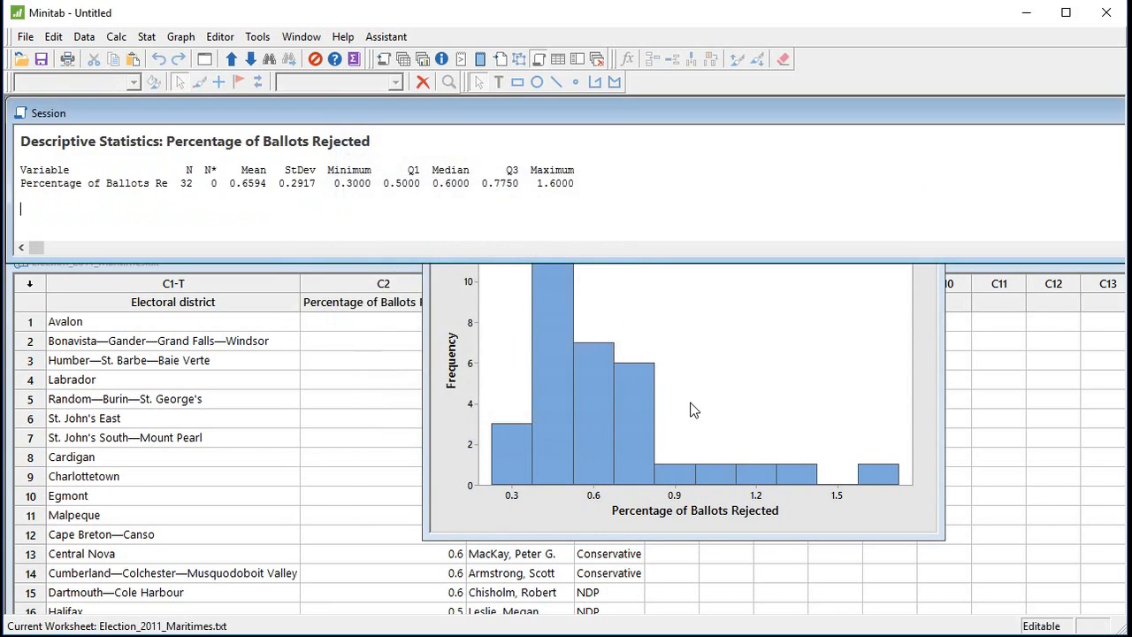